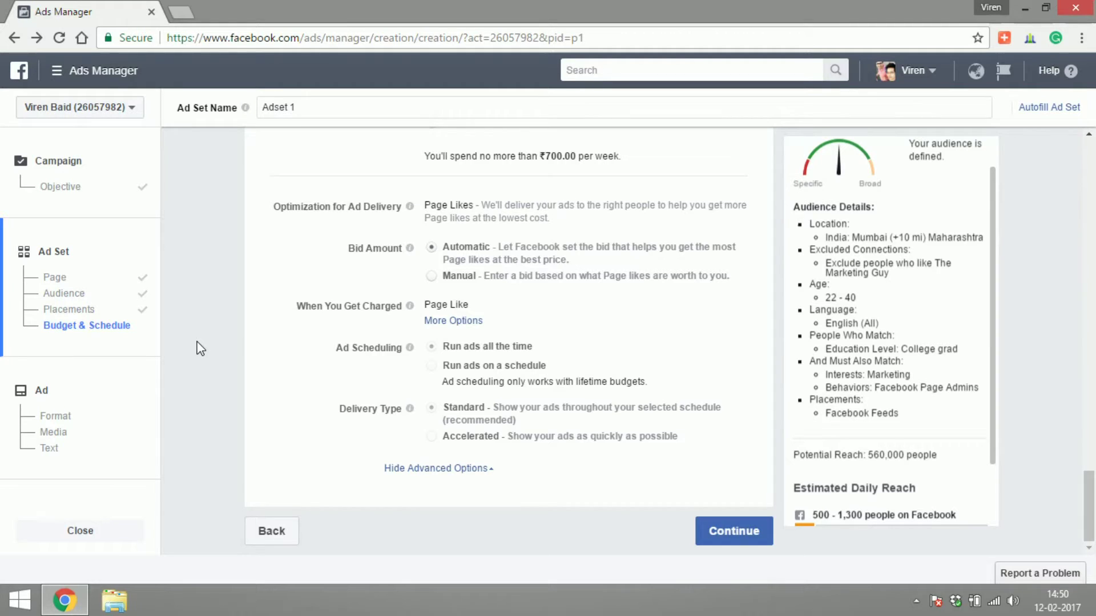
# Step: Continue from Adset 1's Budget & Schedule step to the Ad step's Format page
pyautogui.click(751, 536)
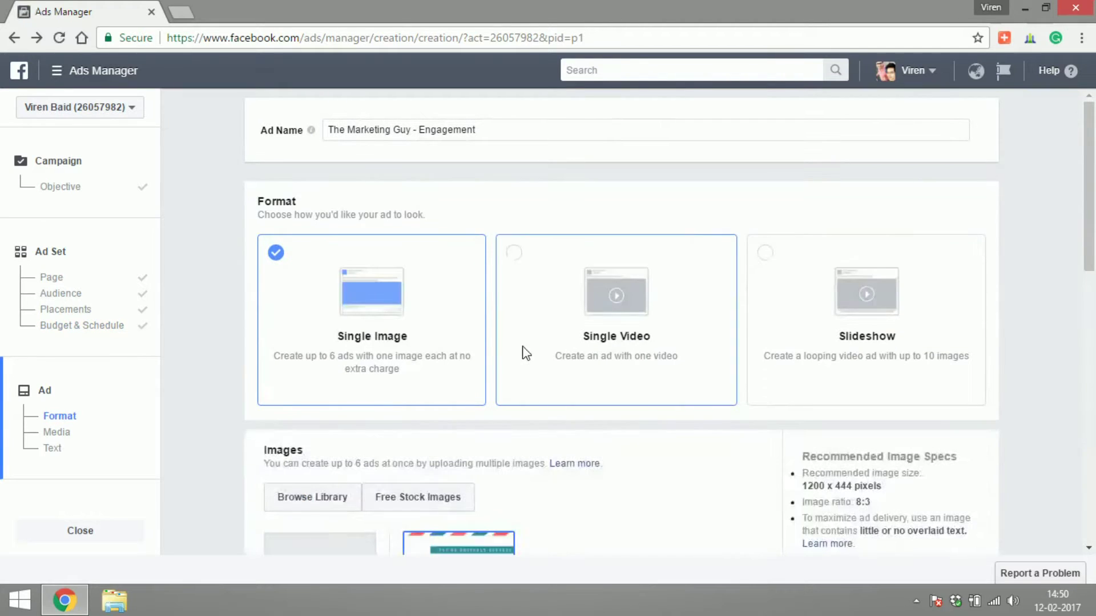
# Step: Rename the single-image ad to 'Ad 1'
pyautogui.tripleClick(450, 128)
pyautogui.write('Ad 1')
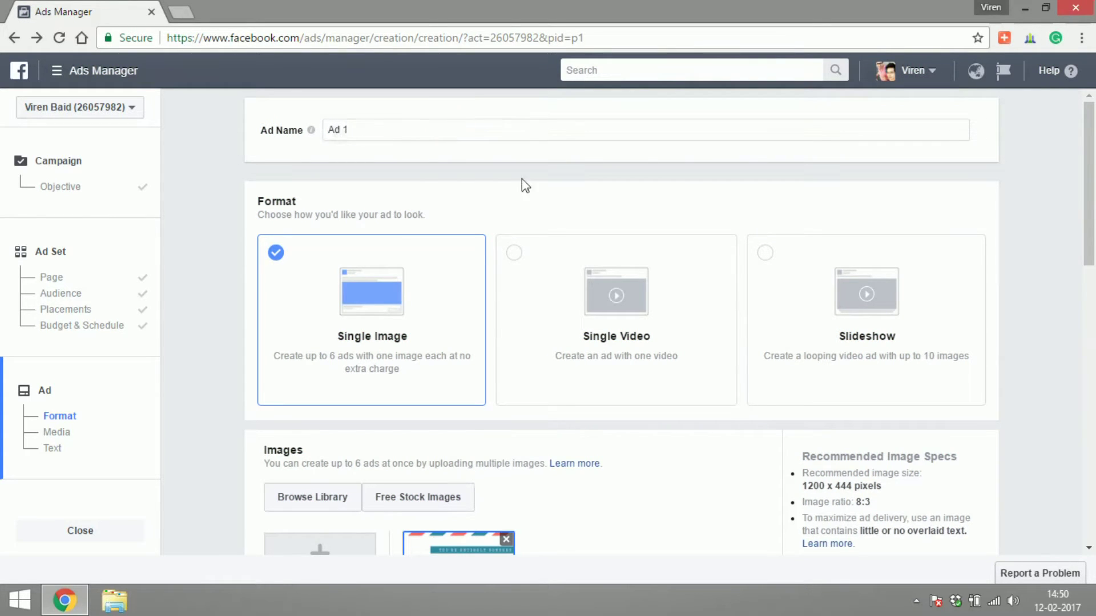
pyautogui.click(517, 180)
# Step: Remove the existing 828 × 315 image from the ad's Images section
pyautogui.scroll(-1, 1093, 197)
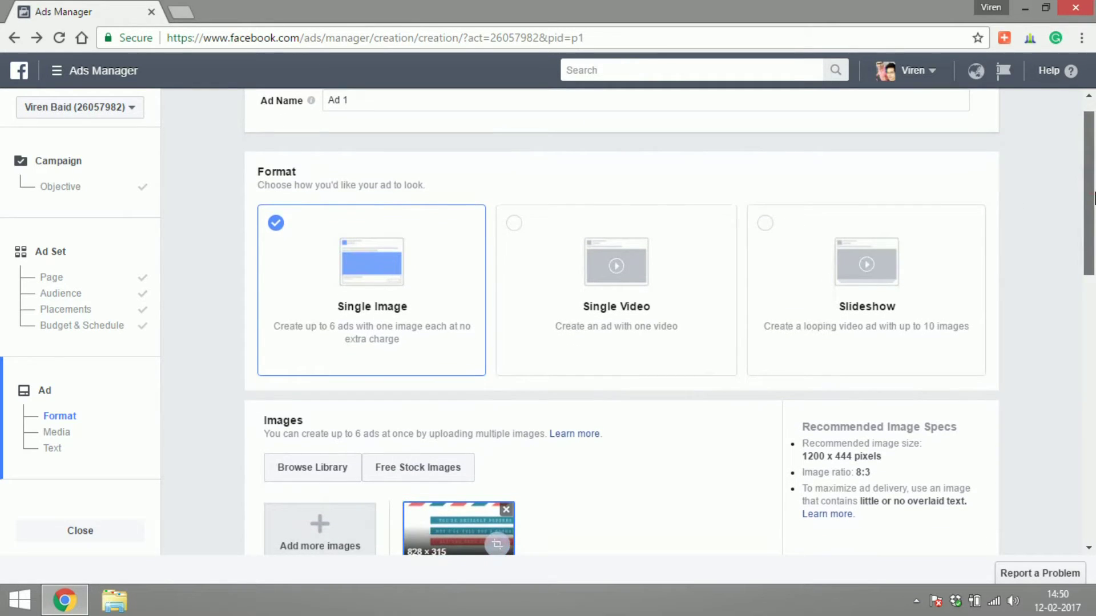
pyautogui.scroll(-1, 1093, 197)
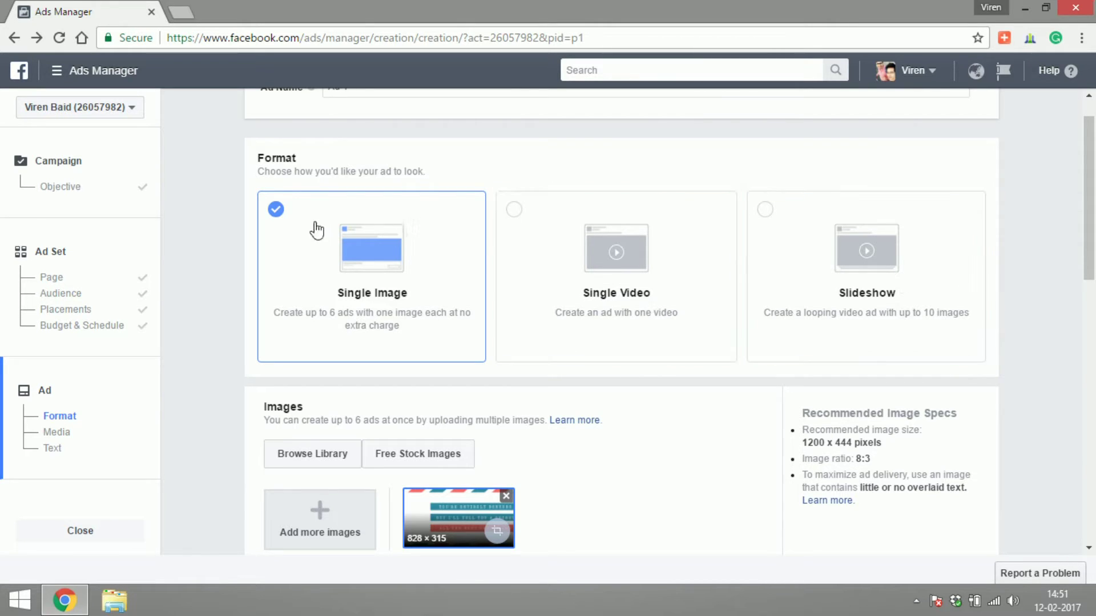
pyautogui.scroll(1, 1090, 264)
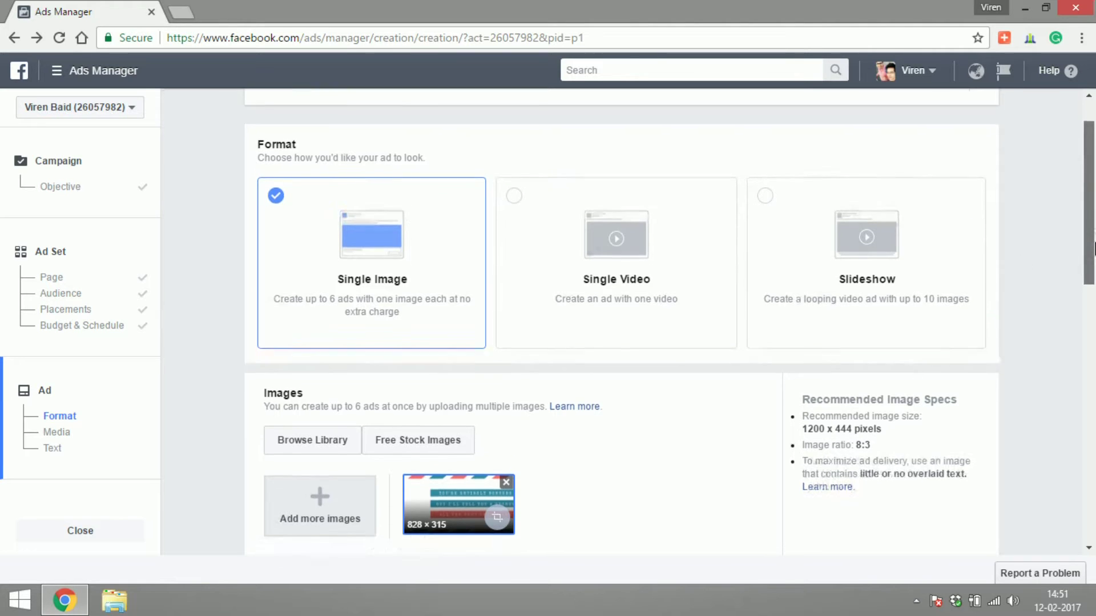
pyautogui.scroll(-1, 1091, 265)
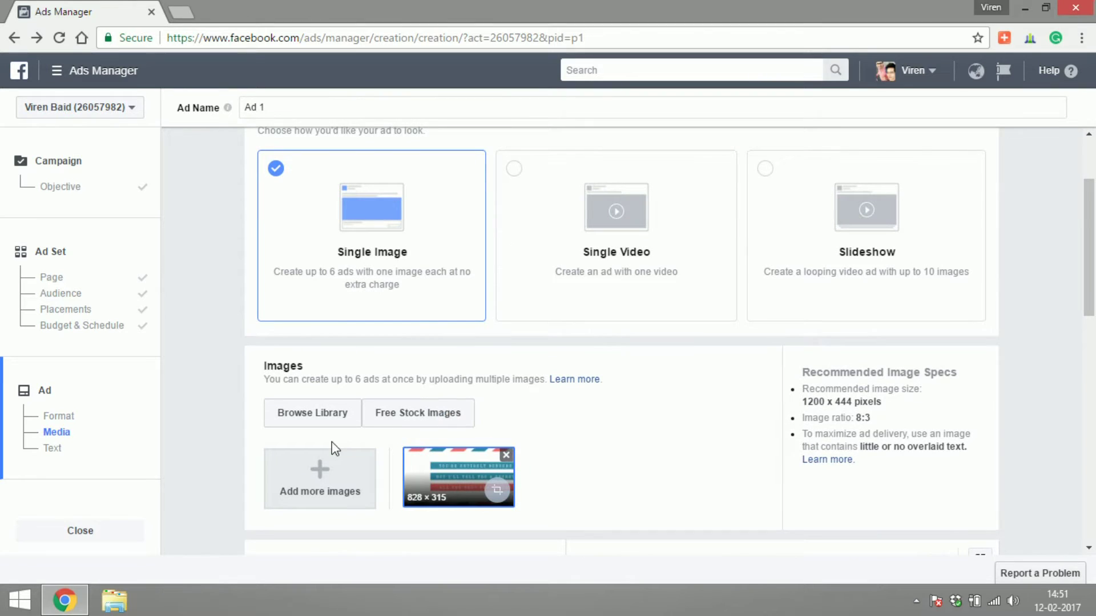
pyautogui.click(506, 456)
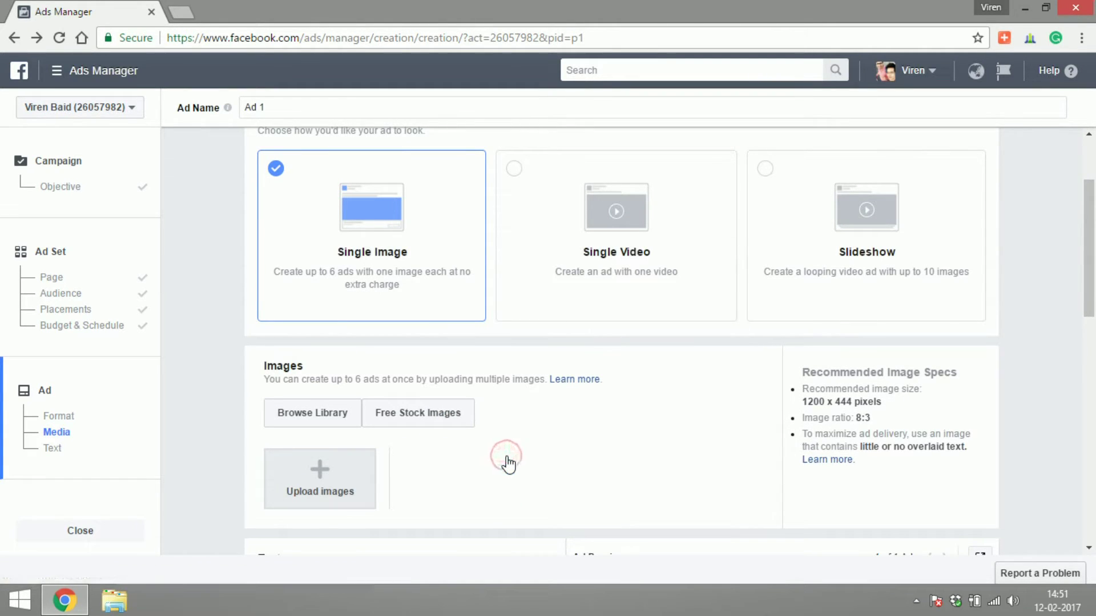
pyautogui.click(430, 428)
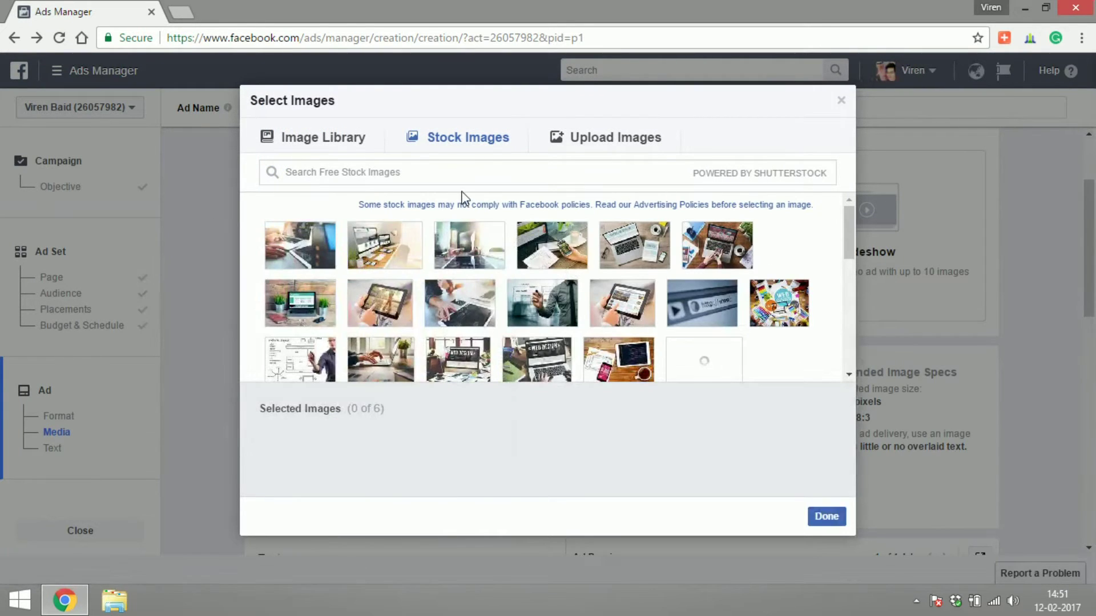
pyautogui.click(448, 174)
pyautogui.write('marketing')
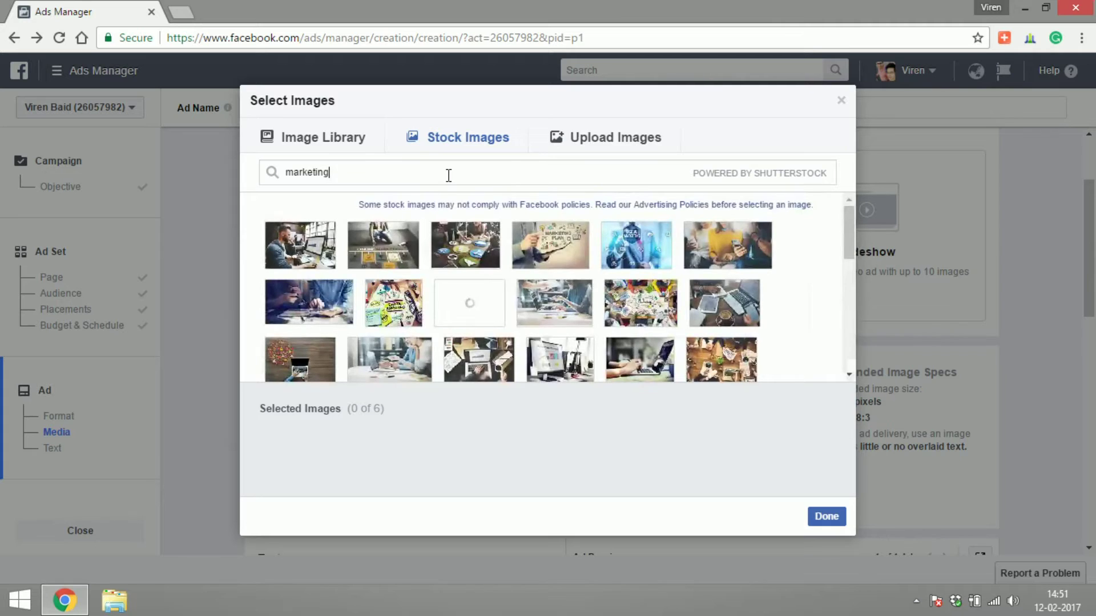
pyautogui.moveTo(390, 247)
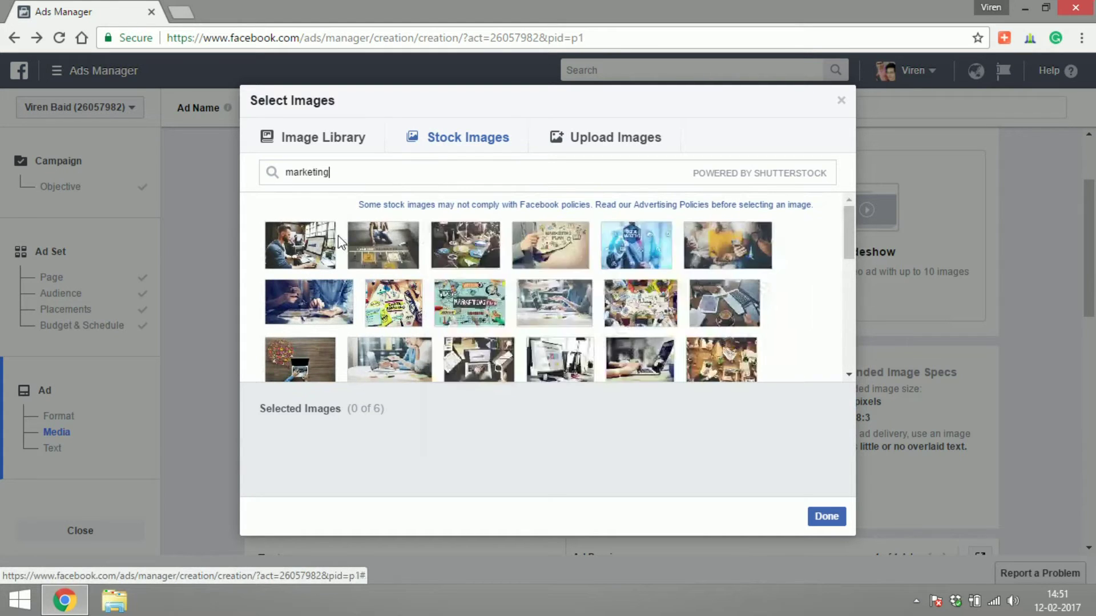
pyautogui.moveTo(330, 242)
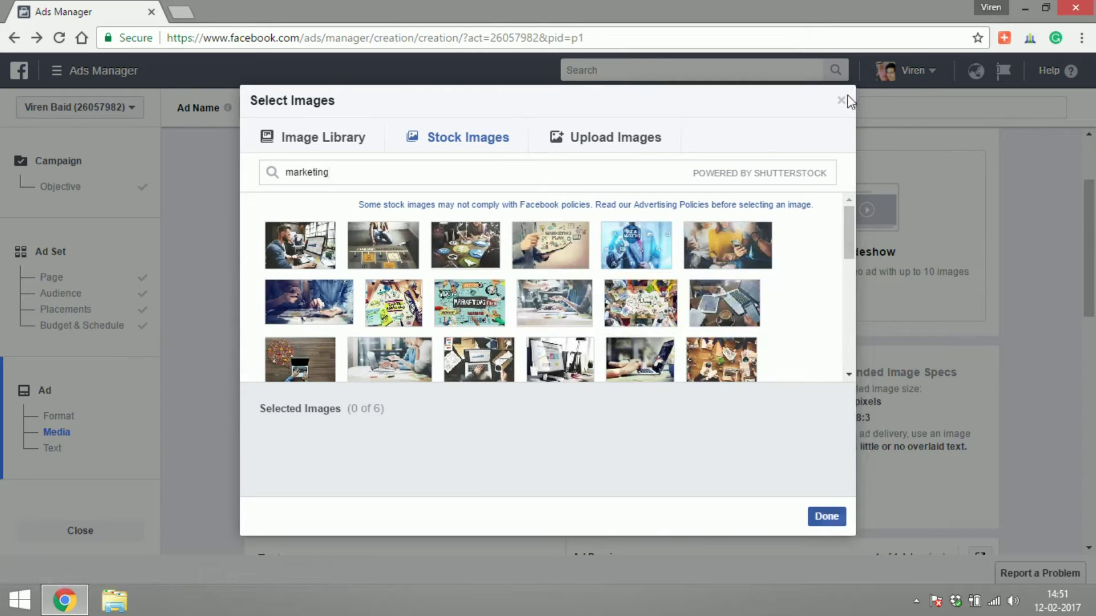
pyautogui.click(841, 101)
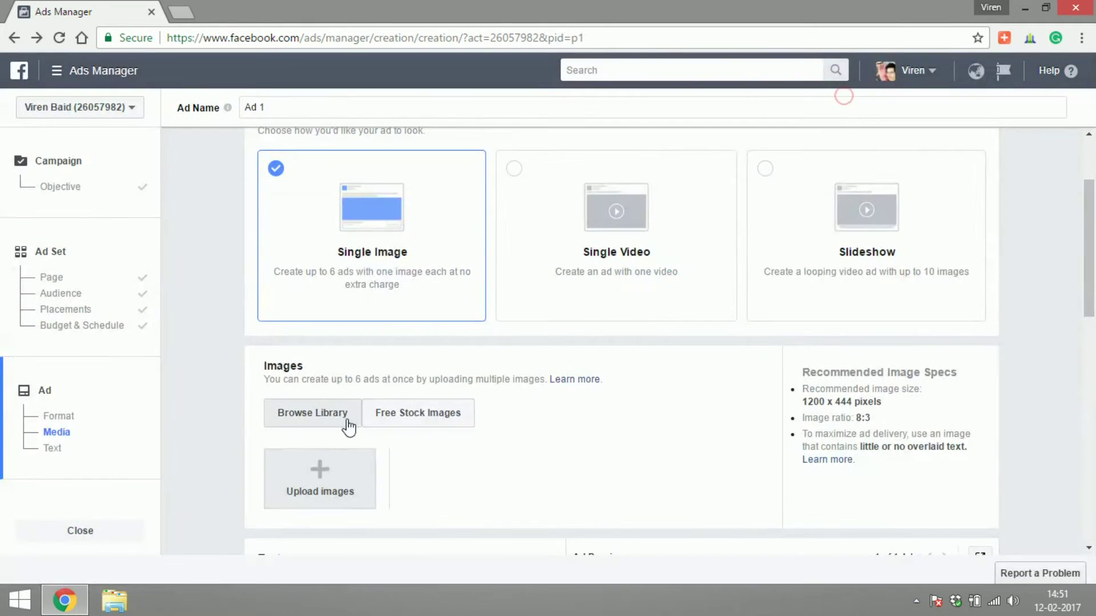
# Step: Upload ad1.jpg from the Desktop as the ad's image
pyautogui.click(322, 478)
pyautogui.click(238, 238)
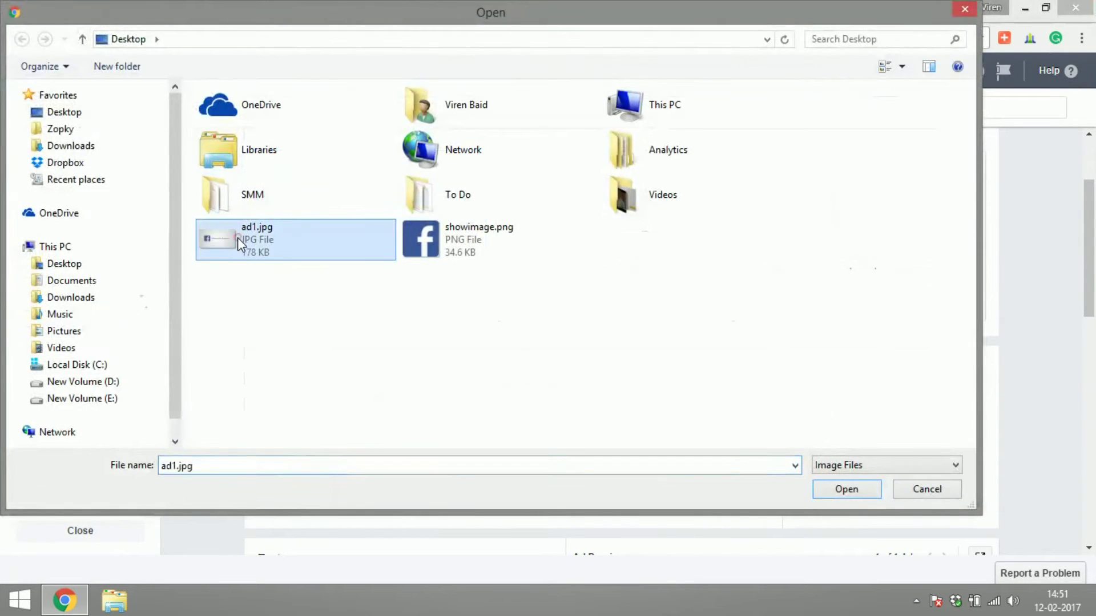
pyautogui.click(819, 495)
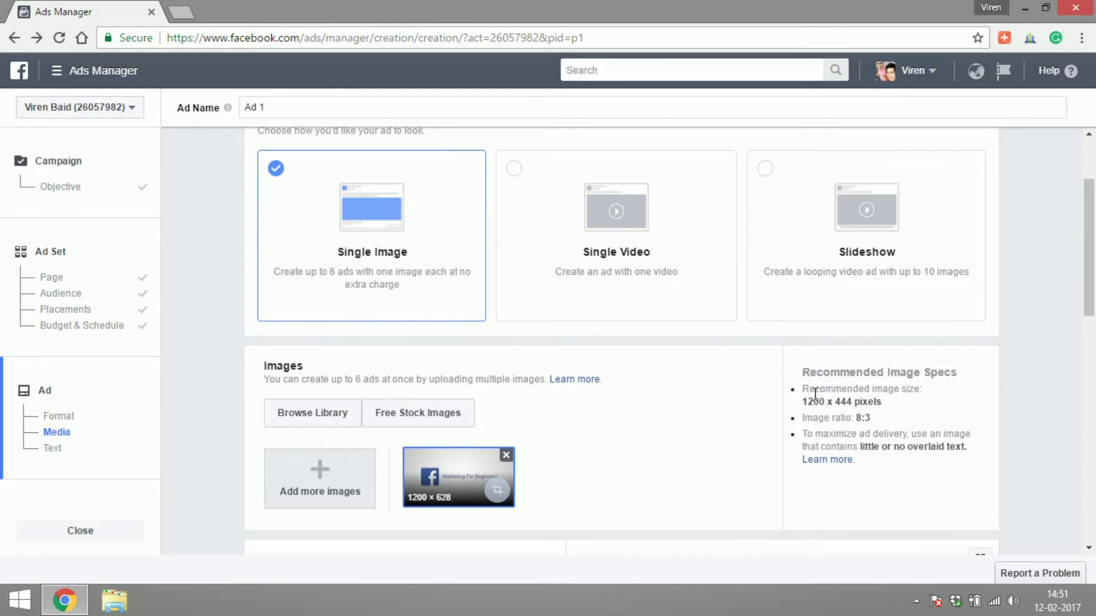
# Step: Highlight the recommended image size note, then clear the highlight
pyautogui.moveTo(802, 402); pyautogui.dragTo(868, 407)
pyautogui.click(859, 415)
pyautogui.moveTo(1093, 267); pyautogui.dragTo(1094, 391)
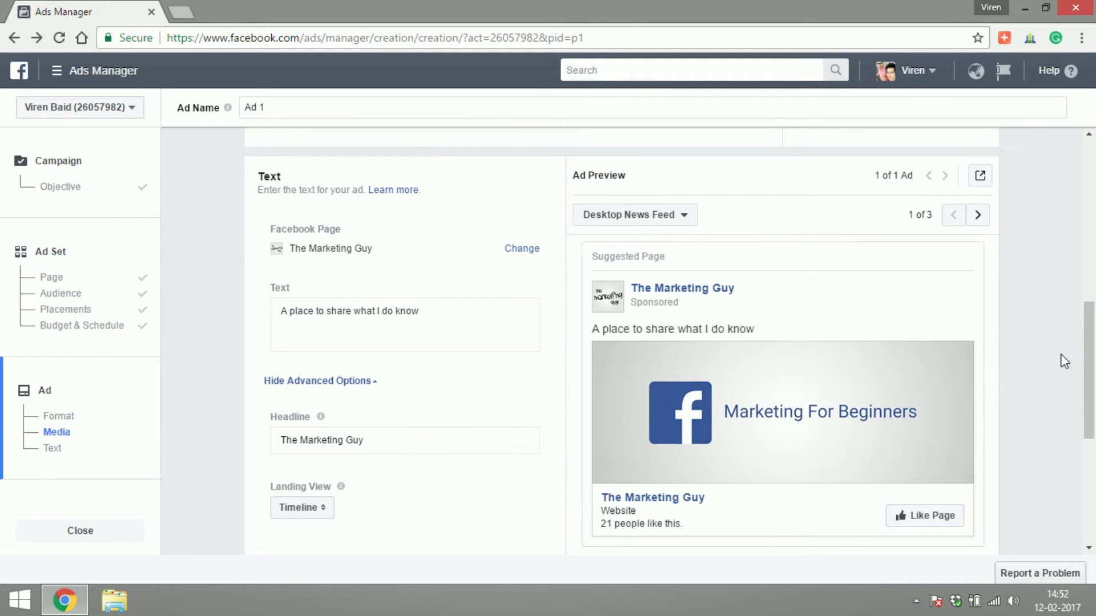
# Step: Preview Ad 1 in Mobile News Feed and Feature Phone, then return to Desktop News Feed
pyautogui.click(678, 210)
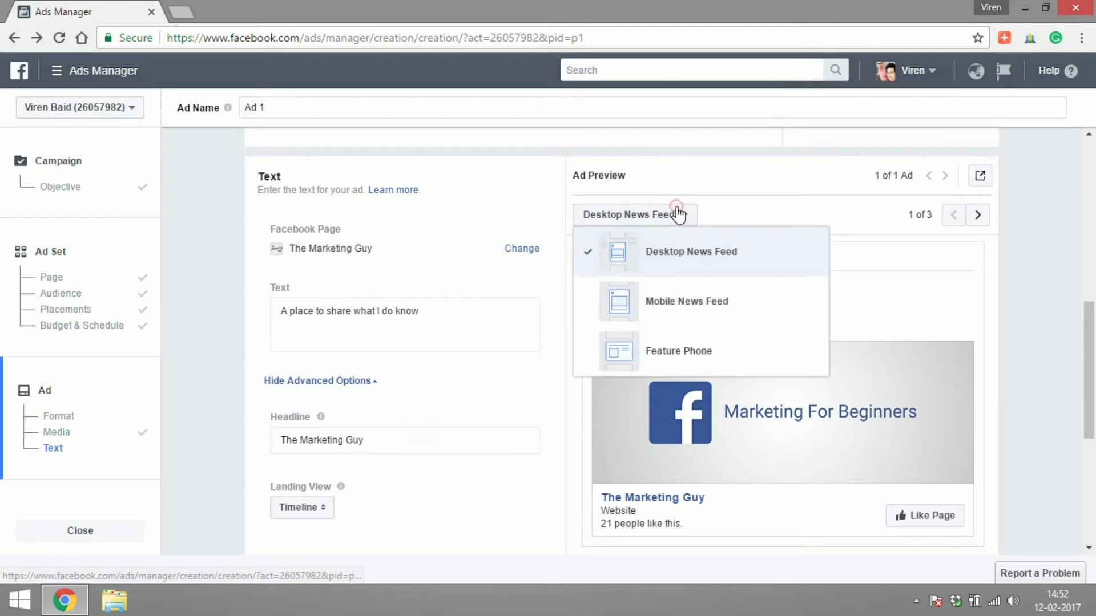
pyautogui.click(653, 297)
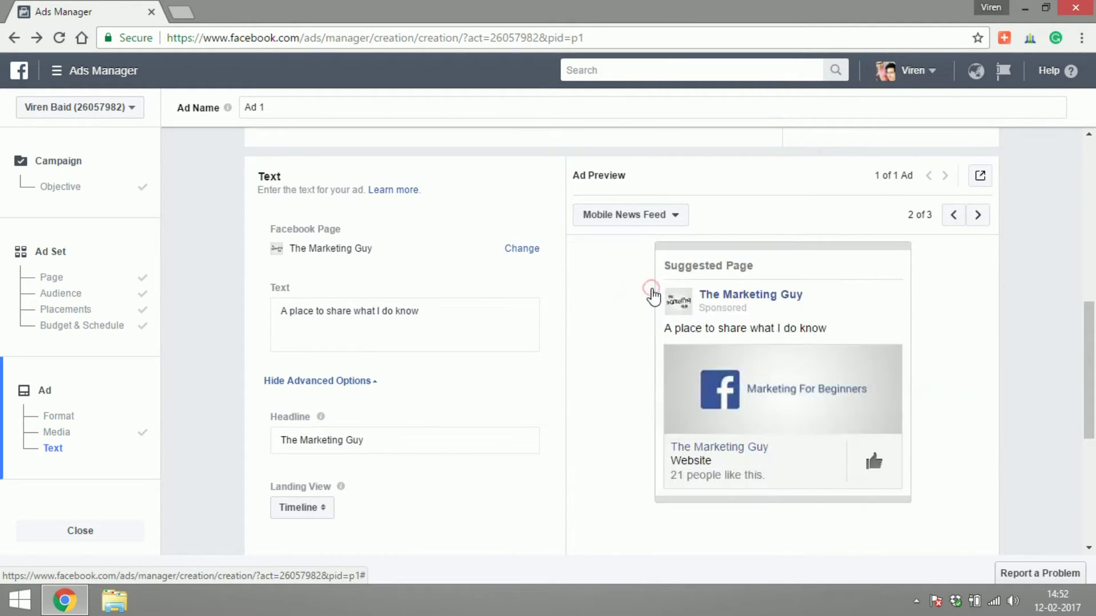
pyautogui.click(978, 216)
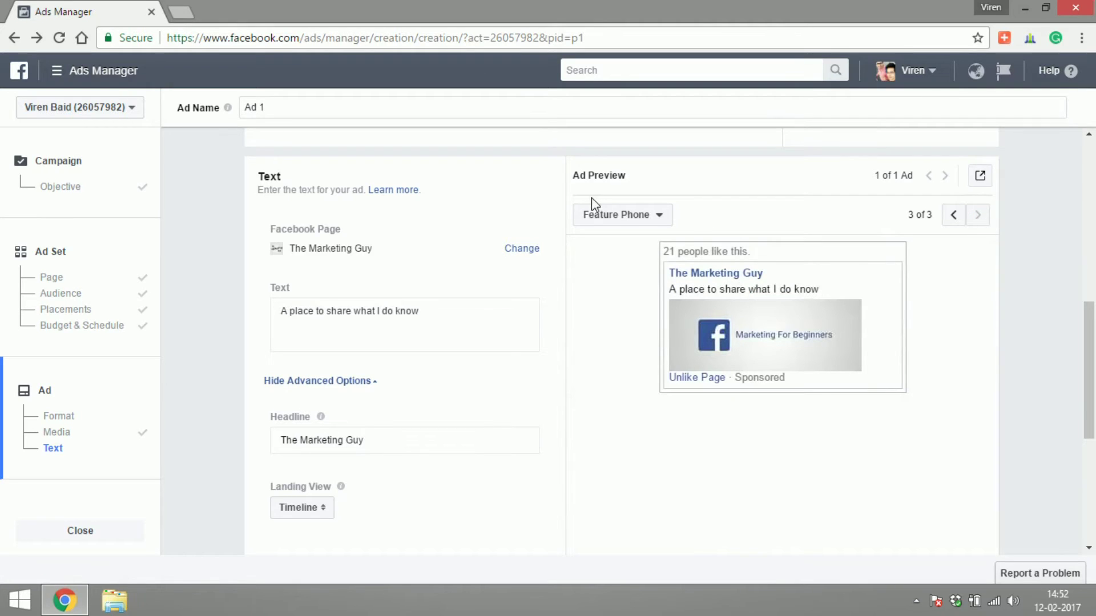
pyautogui.click(955, 216)
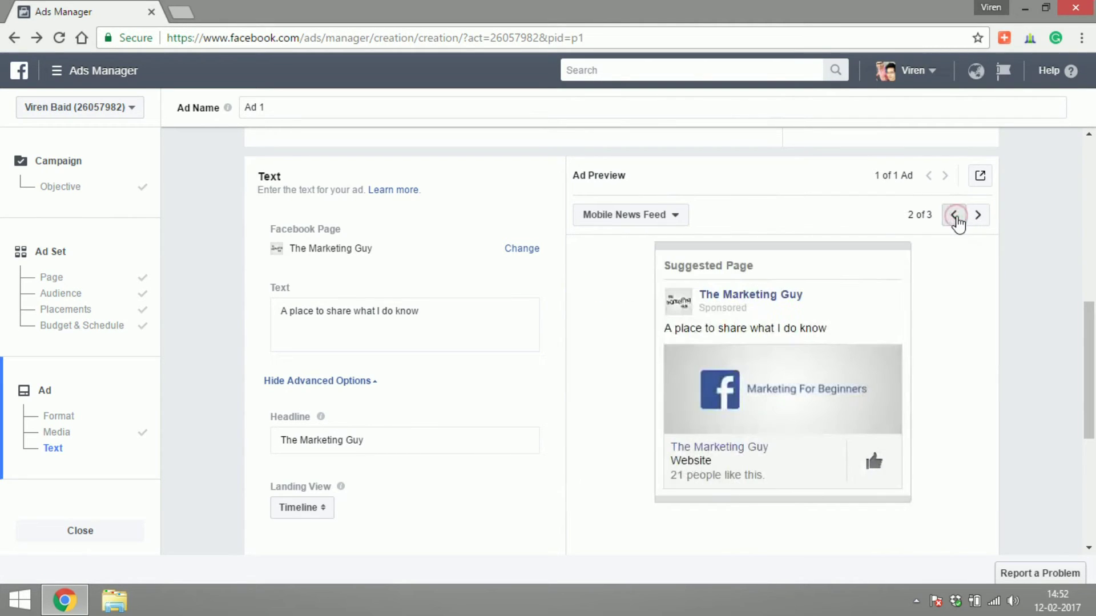
pyautogui.click(955, 216)
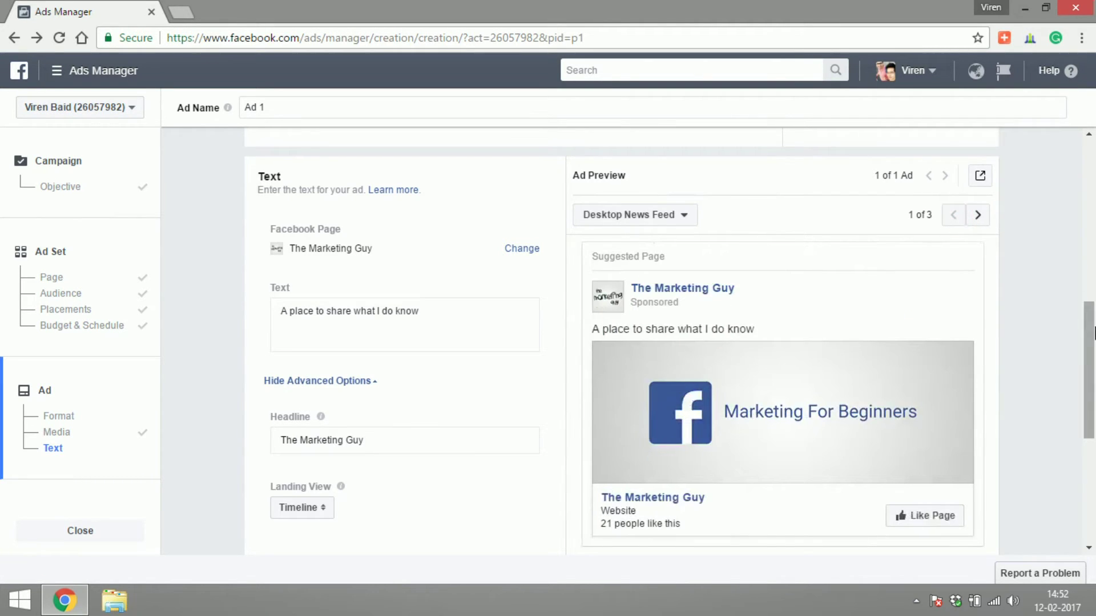
pyautogui.scroll(-1, 1093, 334)
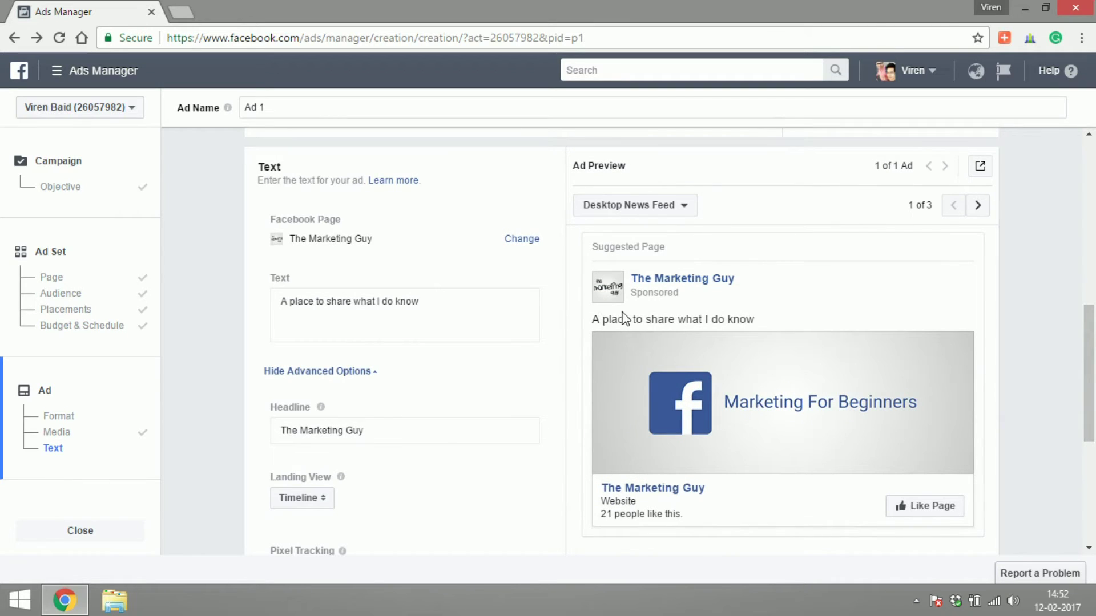
# Step: Replace the ad text with 'Interested in learning more about marketing on Facebook? Like this page now.'
pyautogui.click(399, 297)
pyautogui.click(387, 303)
pyautogui.hotkey('ctrl', 'a')
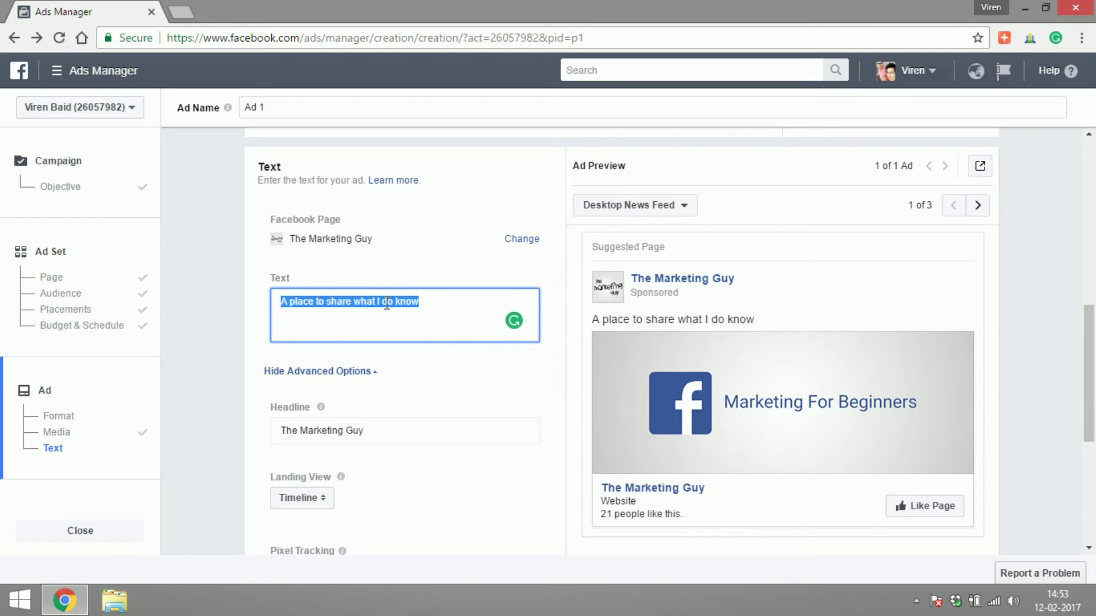
pyautogui.write('Interested in learning more about marketing on ')
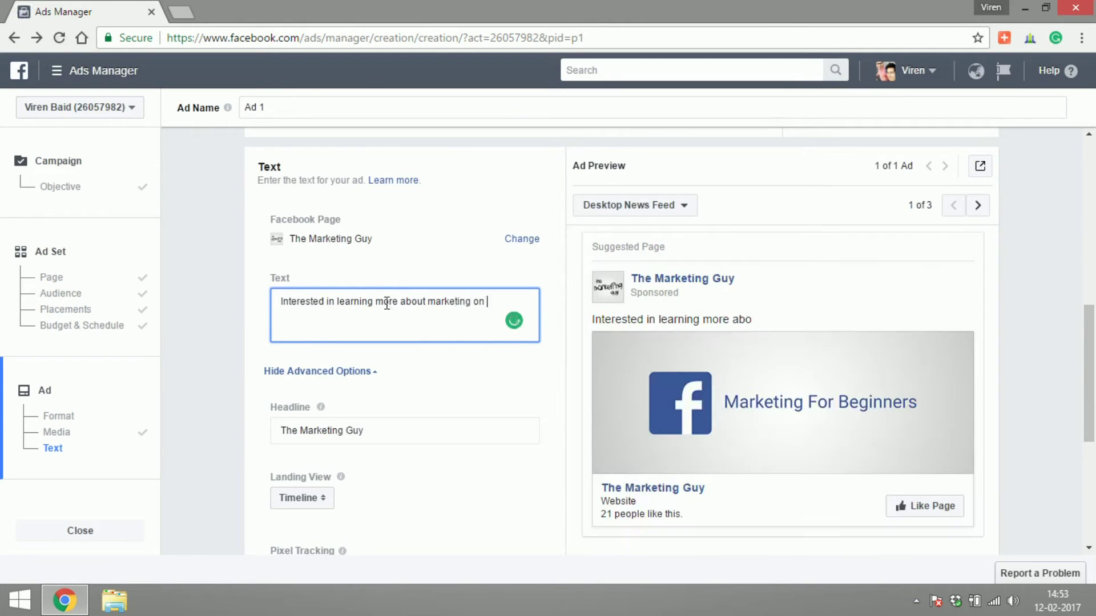
pyautogui.write('Facebook? Like this page now.')
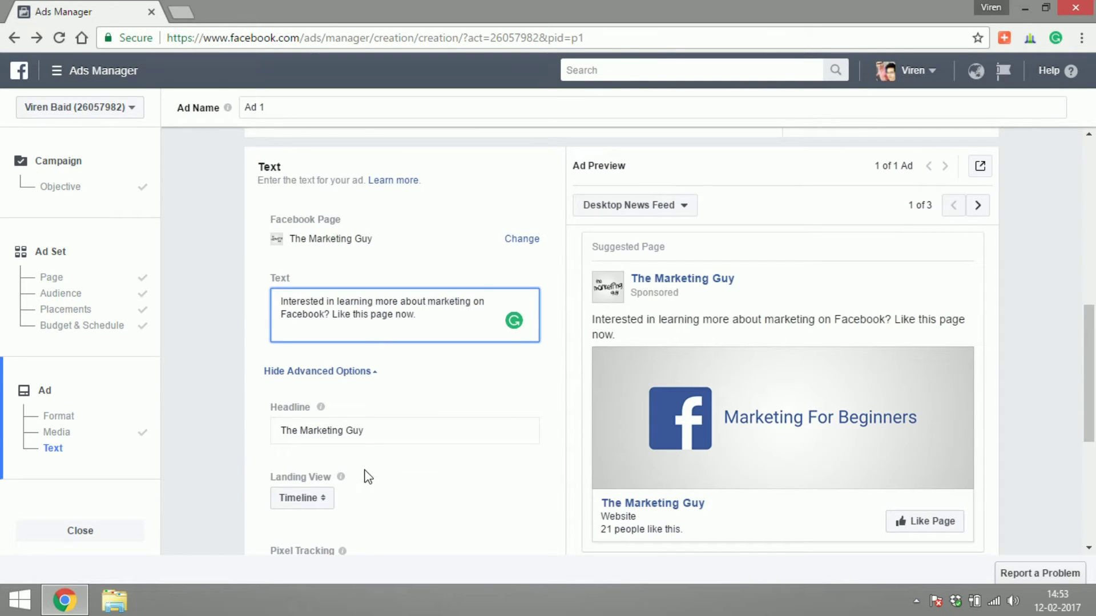
# Step: Set the headline to 'The Marketing Guy' and keep the landing view on Timeline
pyautogui.click(361, 430)
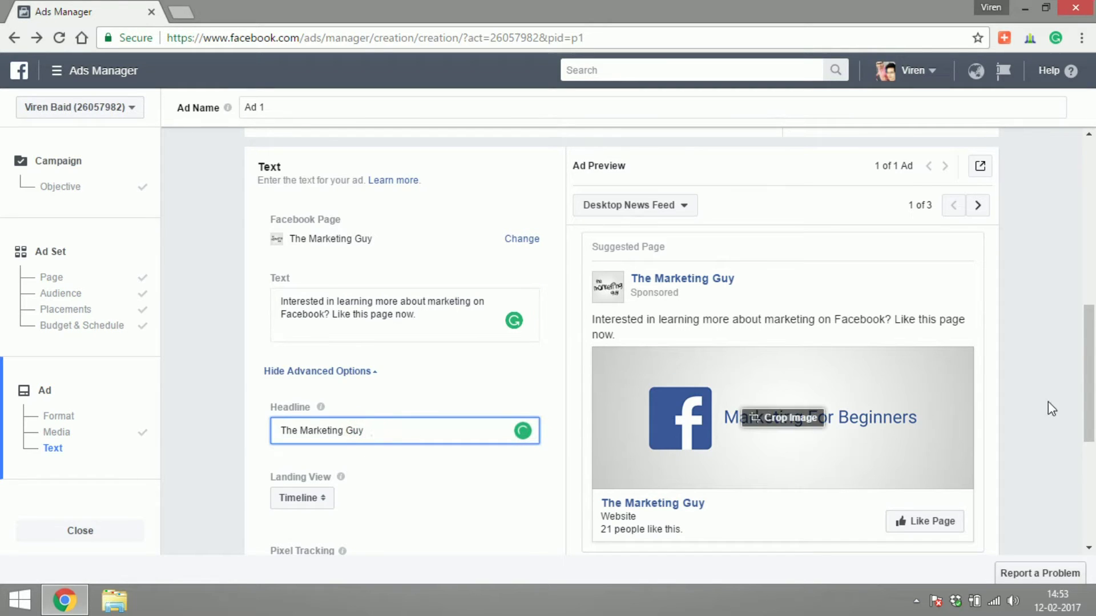
pyautogui.scroll(-2, 828, 366)
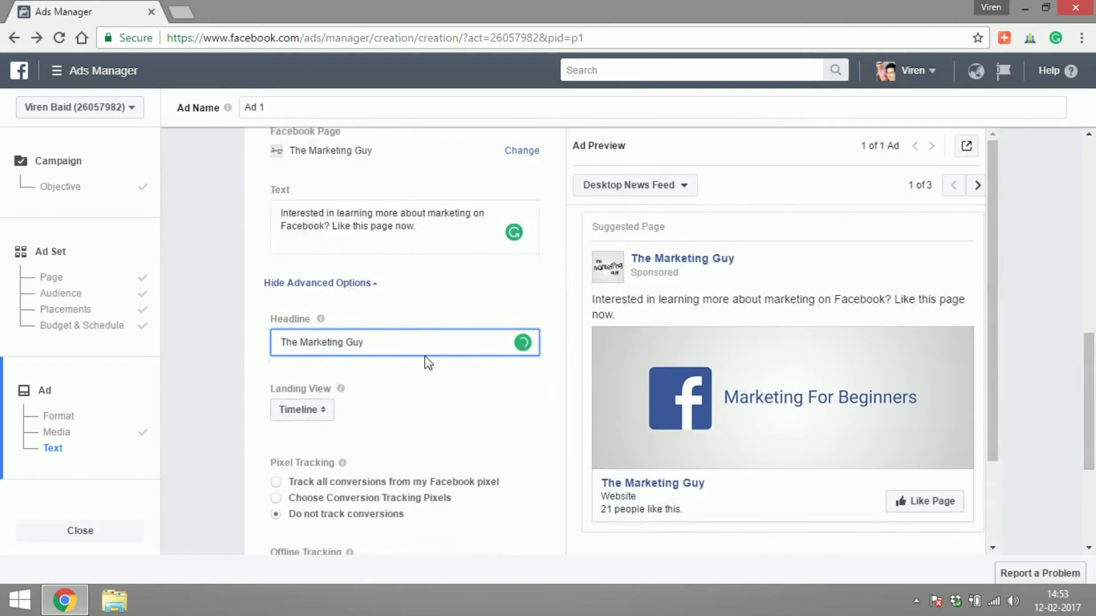
pyautogui.moveTo(342, 366)
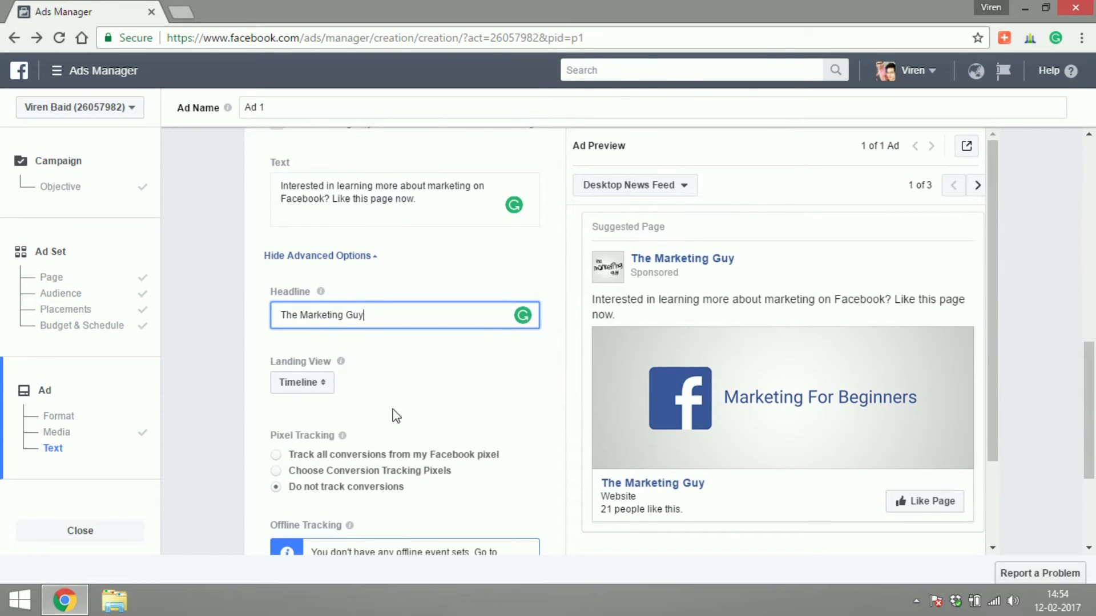
pyautogui.click(321, 386)
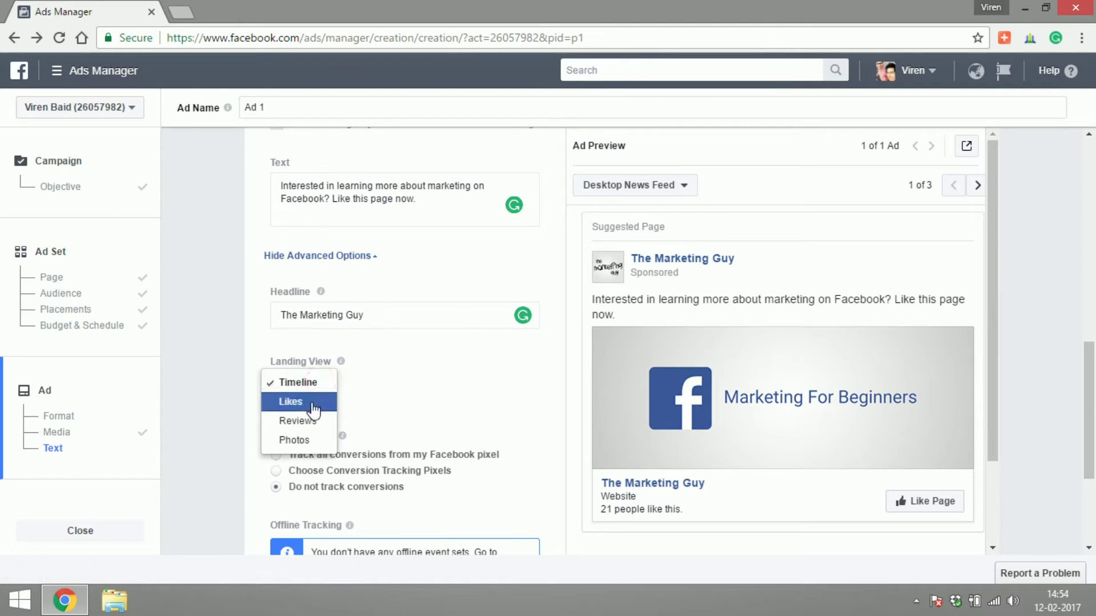
pyautogui.click(303, 383)
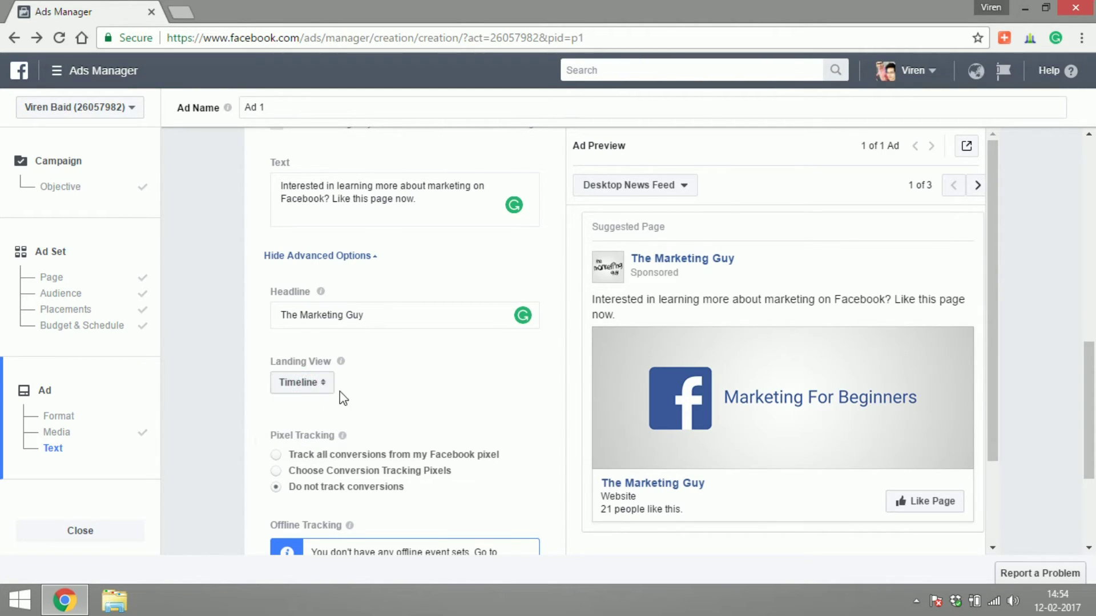
pyautogui.scroll(-1, 1093, 439)
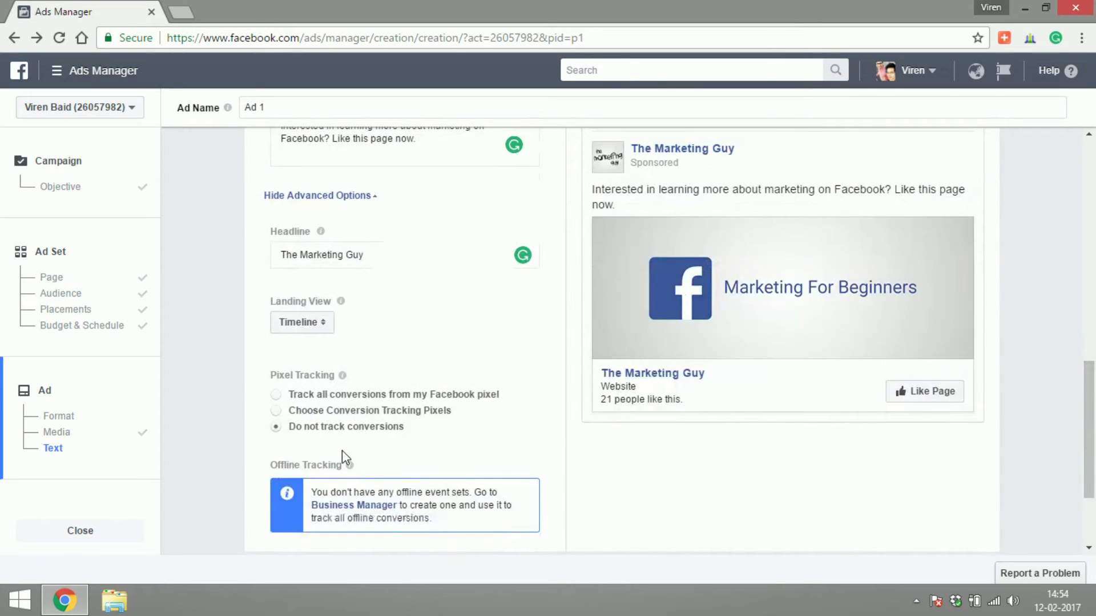
# Step: Try Track all conversions, then set conversion tracking back to Do not track conversions
pyautogui.click(275, 396)
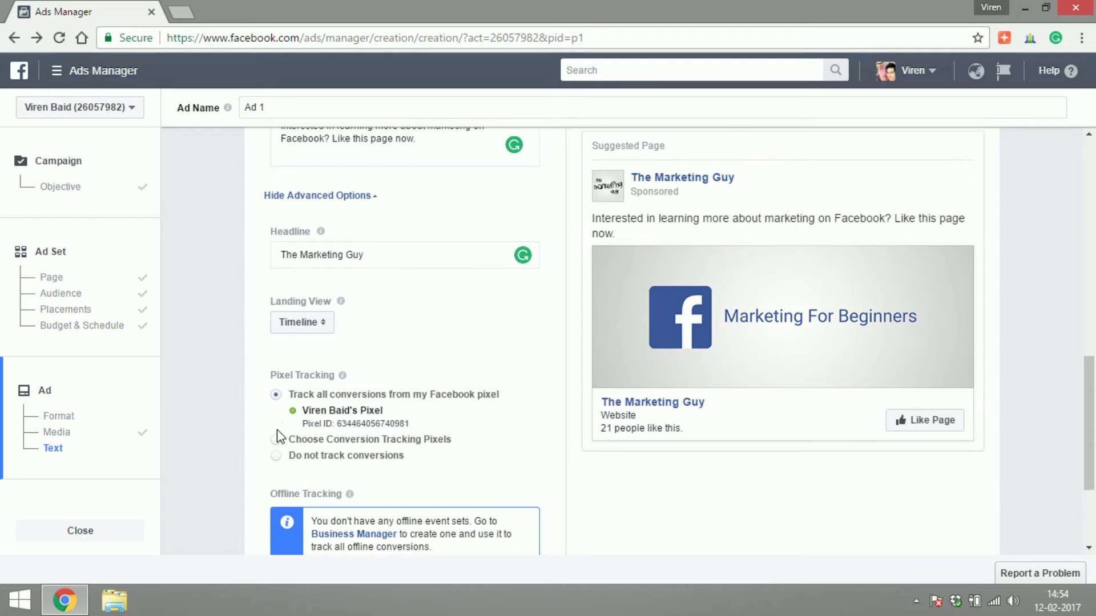
pyautogui.click(276, 455)
pyautogui.moveTo(343, 376)
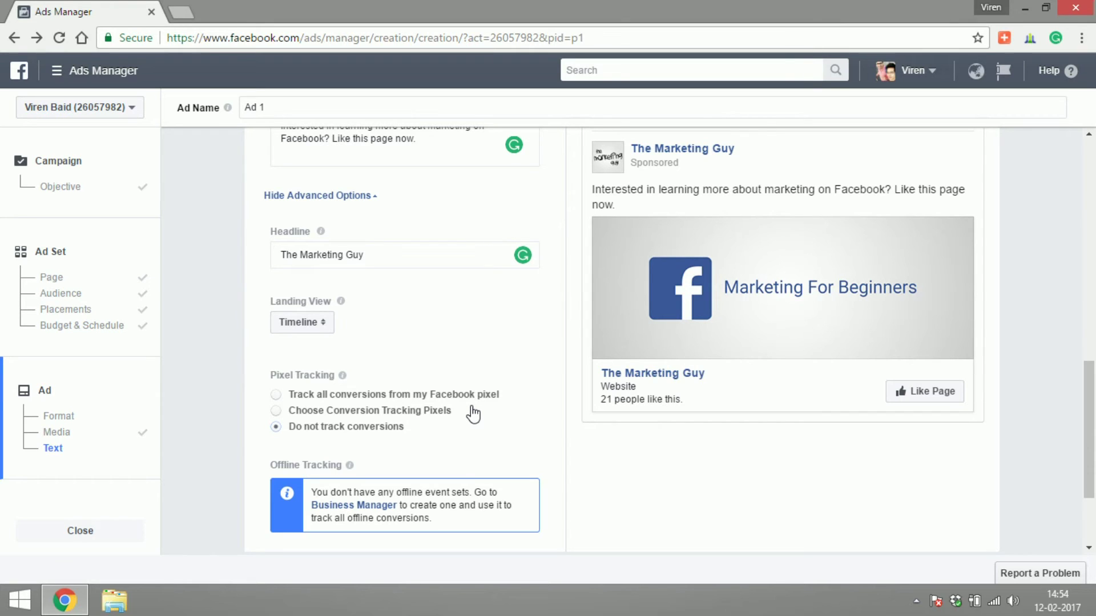
pyautogui.moveTo(1089, 405)
pyautogui.mouseDown()
pyautogui.moveTo(1091, 429)
pyautogui.moveTo(1090, 393)
pyautogui.mouseUp()
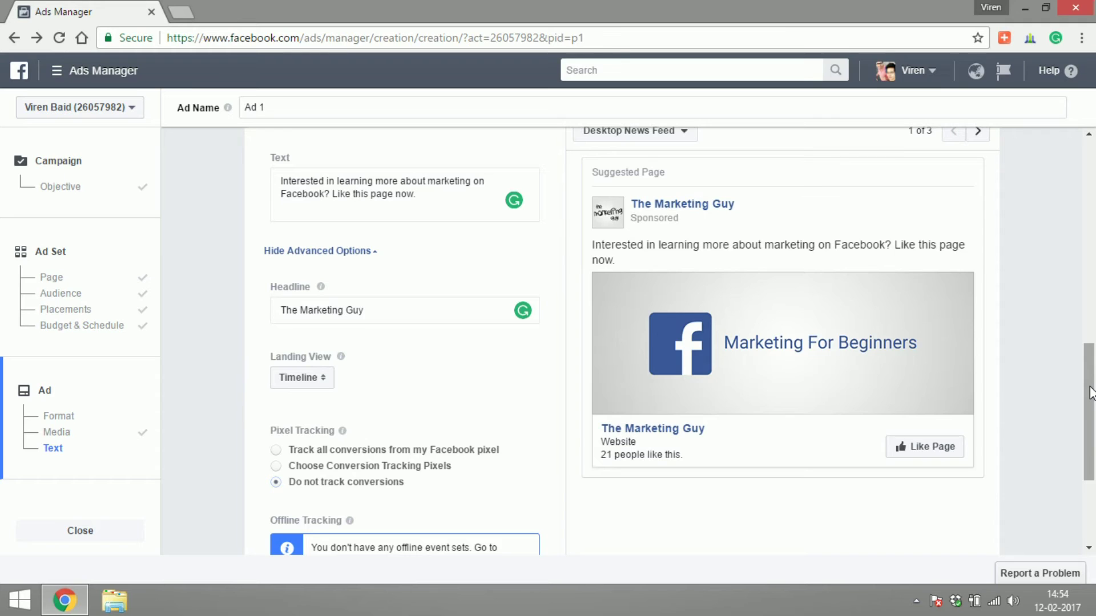
pyautogui.rightClick(1089, 400)
pyautogui.click(1091, 411)
pyautogui.moveTo(1091, 414); pyautogui.dragTo(1093, 478)
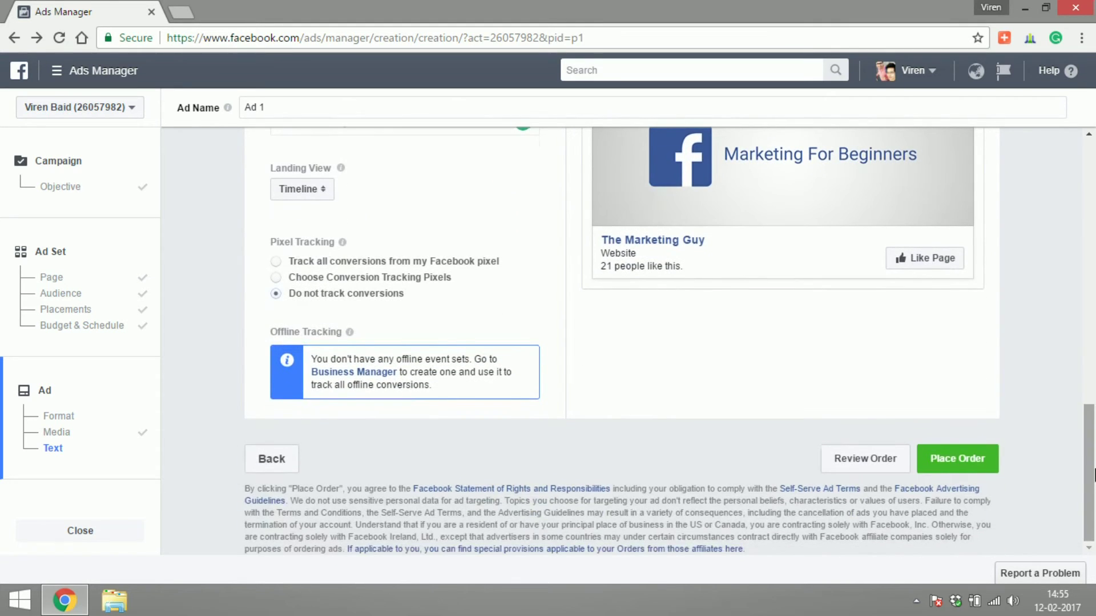
# Step: Place the order for Ad 1 and continue past the confirmation
pyautogui.click(954, 464)
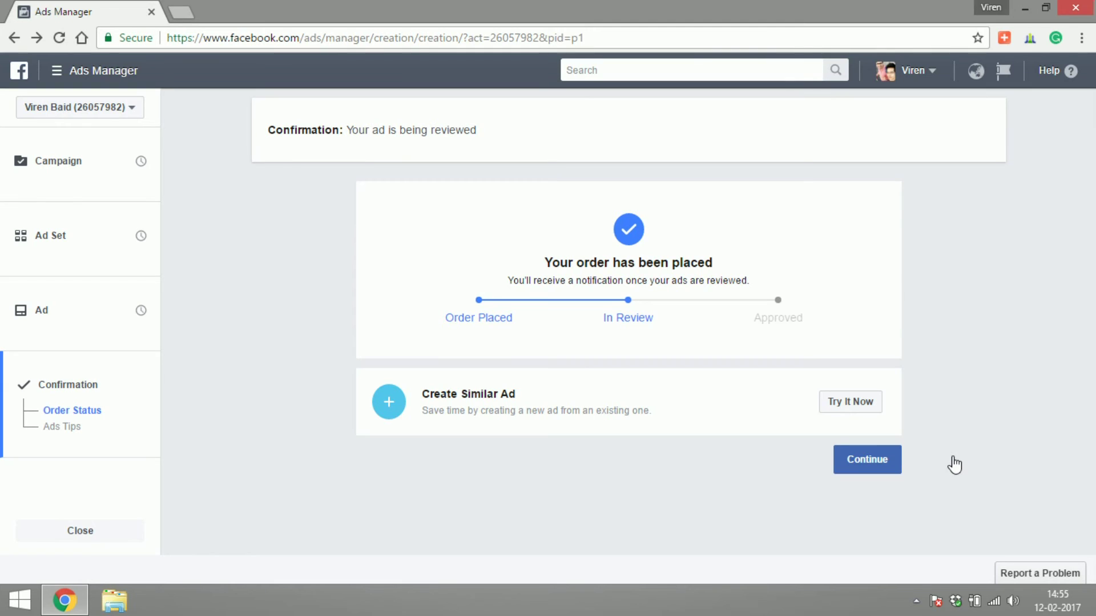
pyautogui.click(889, 464)
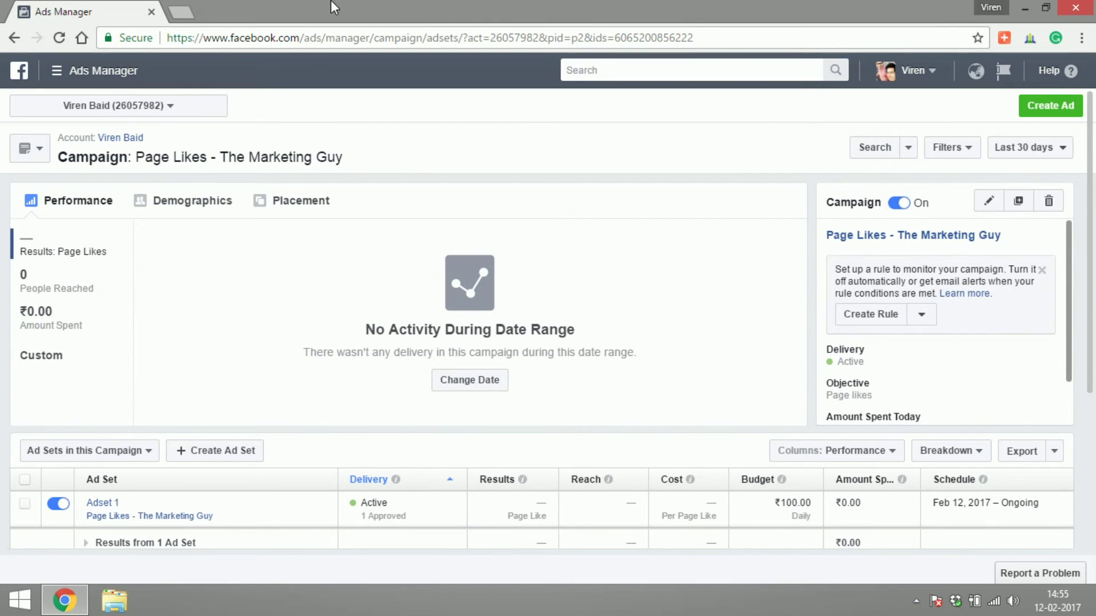
# Step: From a new facebook.com tab, choose Manage Ads and open the ad account's campaigns
pyautogui.click(182, 11)
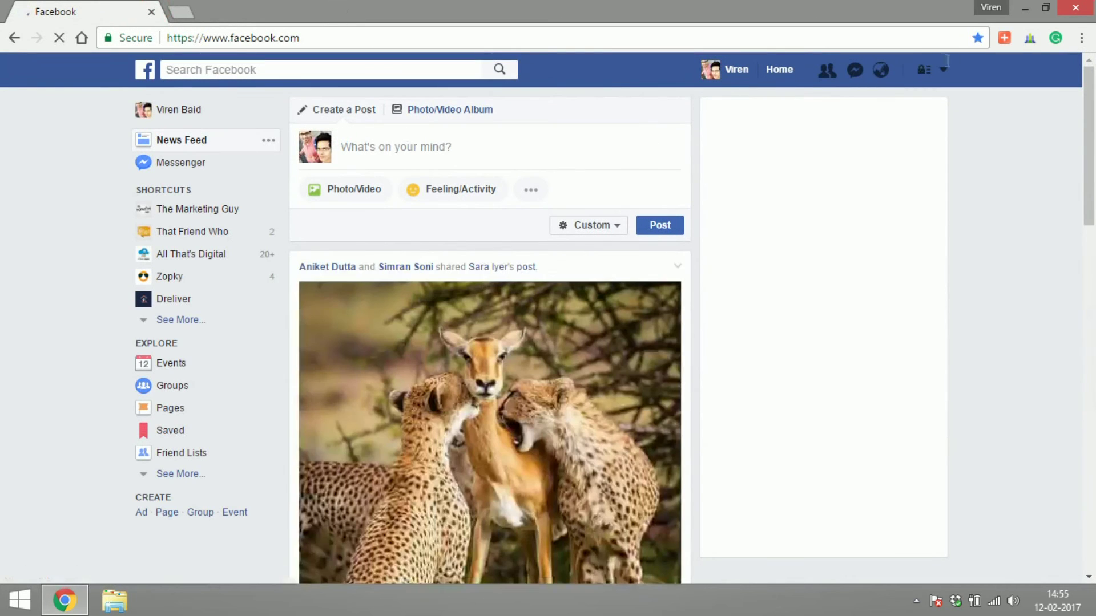
pyautogui.click(944, 70)
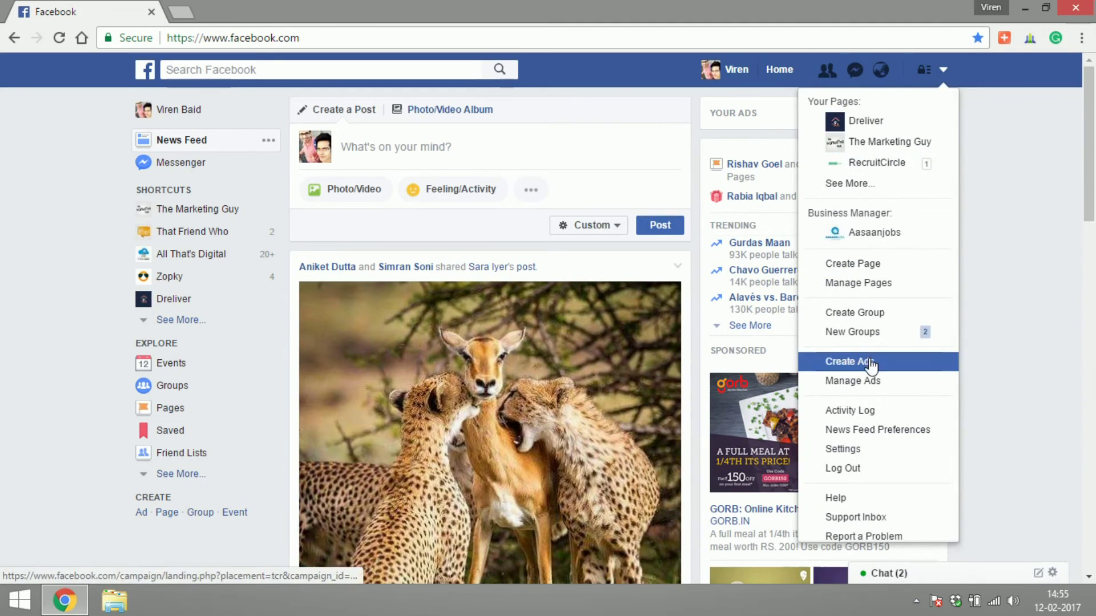
pyautogui.click(864, 380)
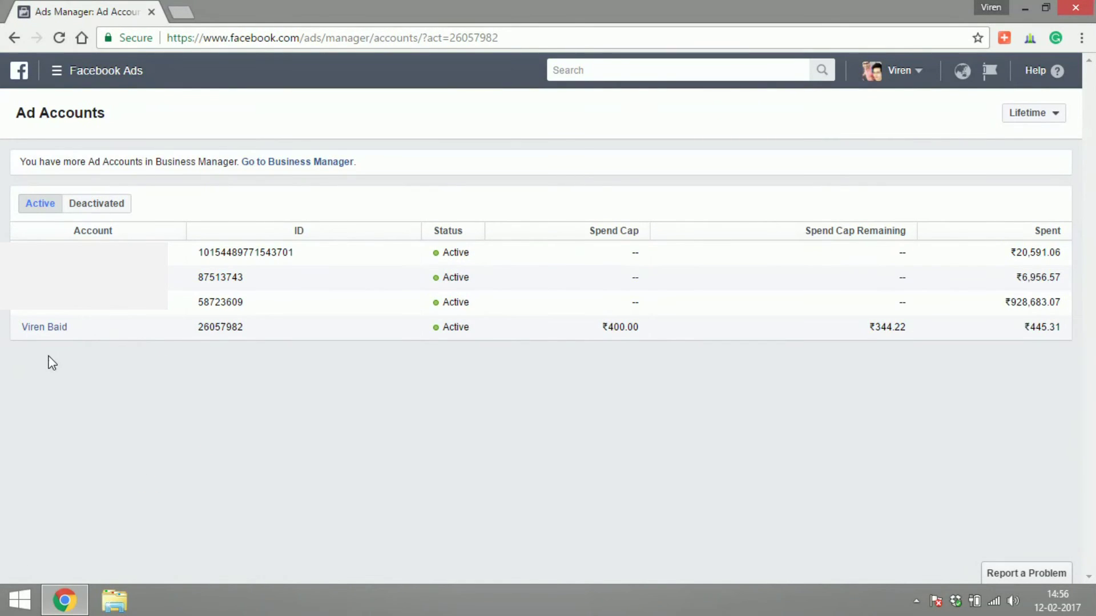
pyautogui.click(44, 329)
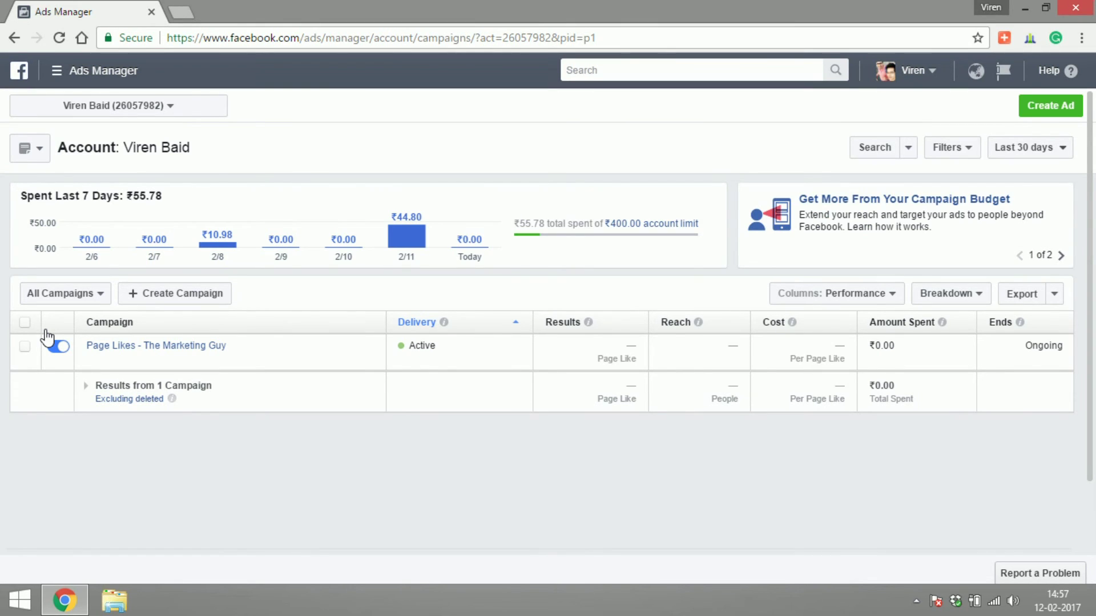
# Step: Open the Page Likes - The Marketing Guy campaign, then its Adset 1 ad set
pyautogui.click(136, 349)
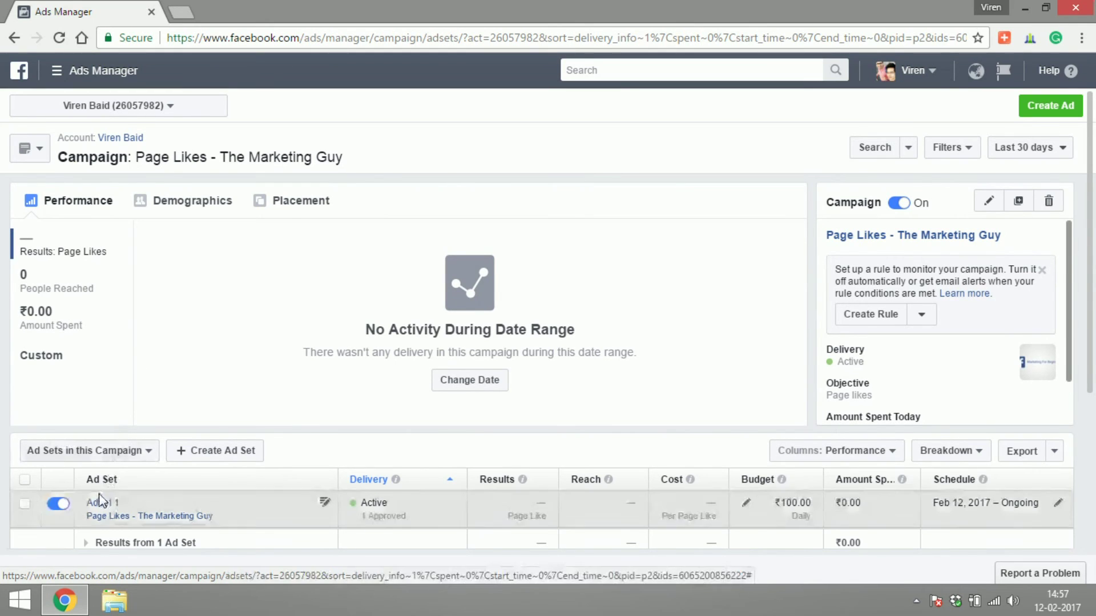
pyautogui.scroll(-1, 116, 509)
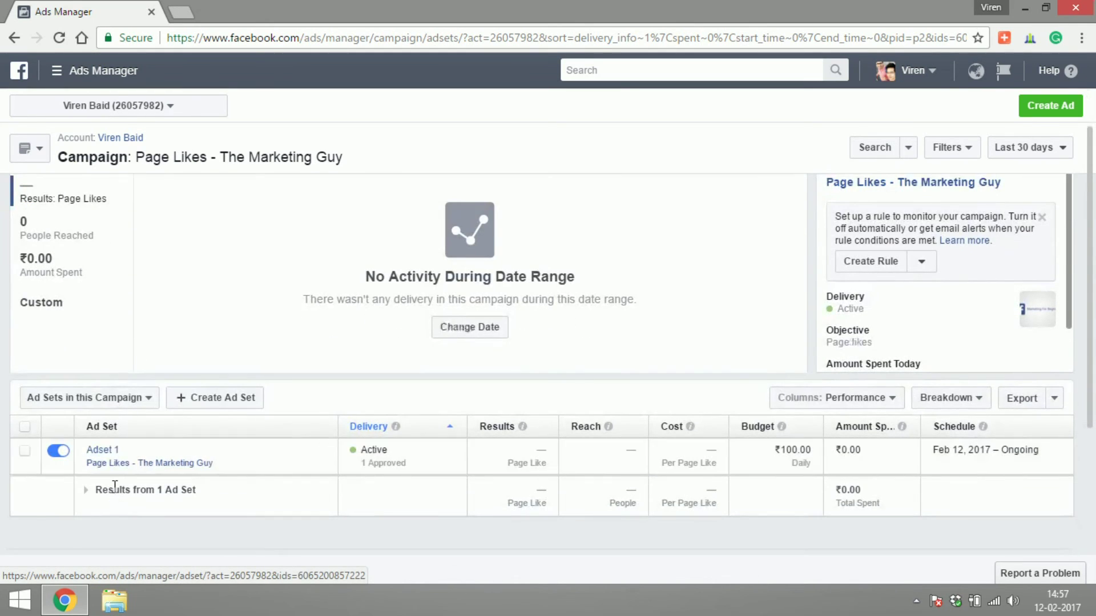
pyautogui.click(104, 451)
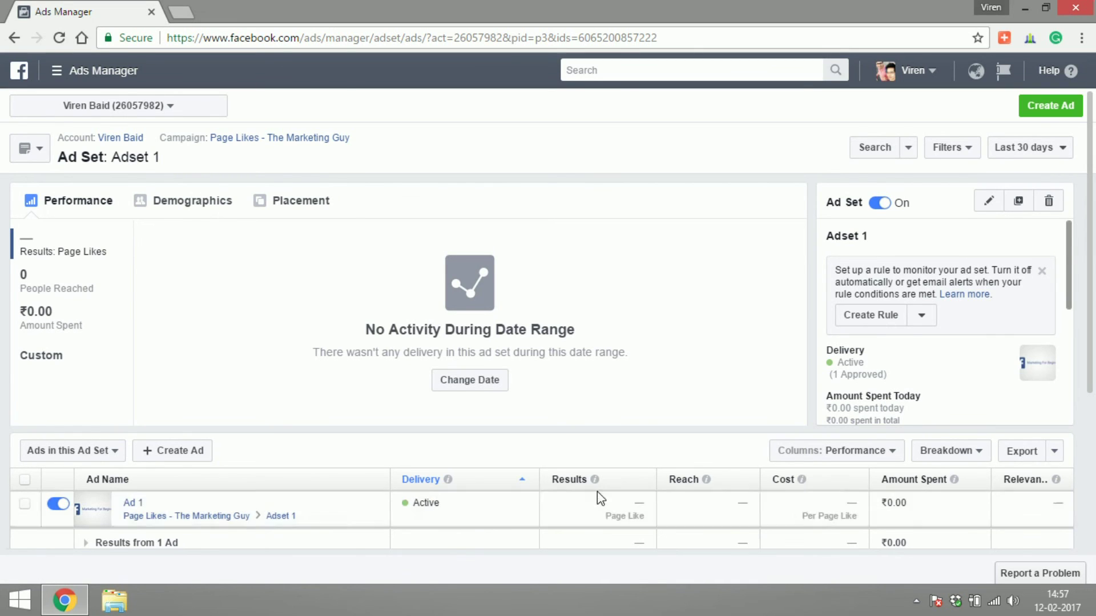
pyautogui.moveTo(605, 516); pyautogui.dragTo(645, 517)
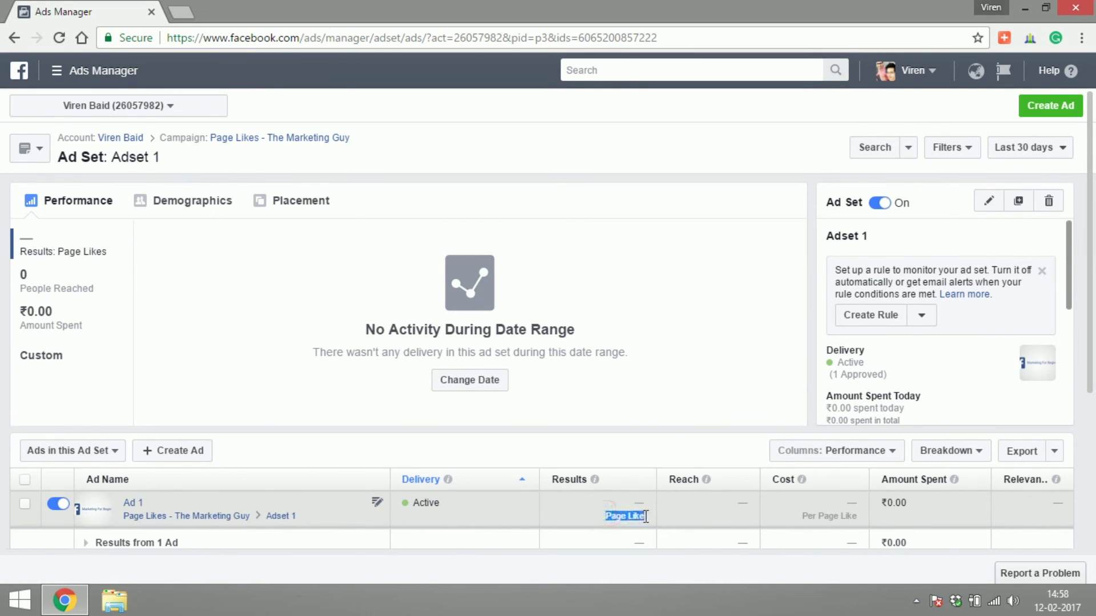
pyautogui.click(591, 508)
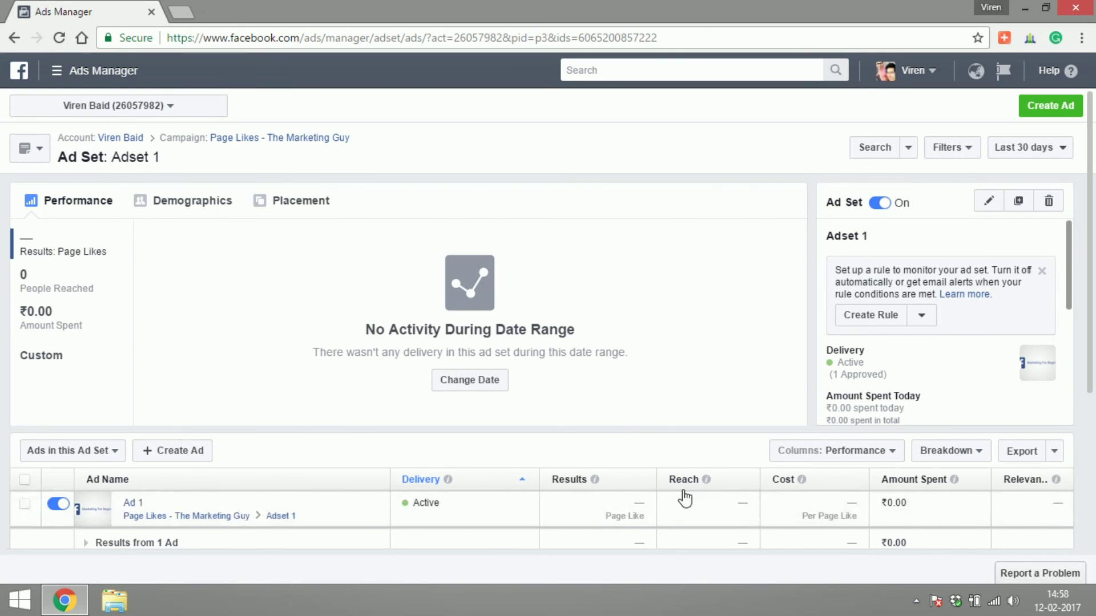
pyautogui.scroll(-1, 685, 499)
pyautogui.scroll(1, 749, 334)
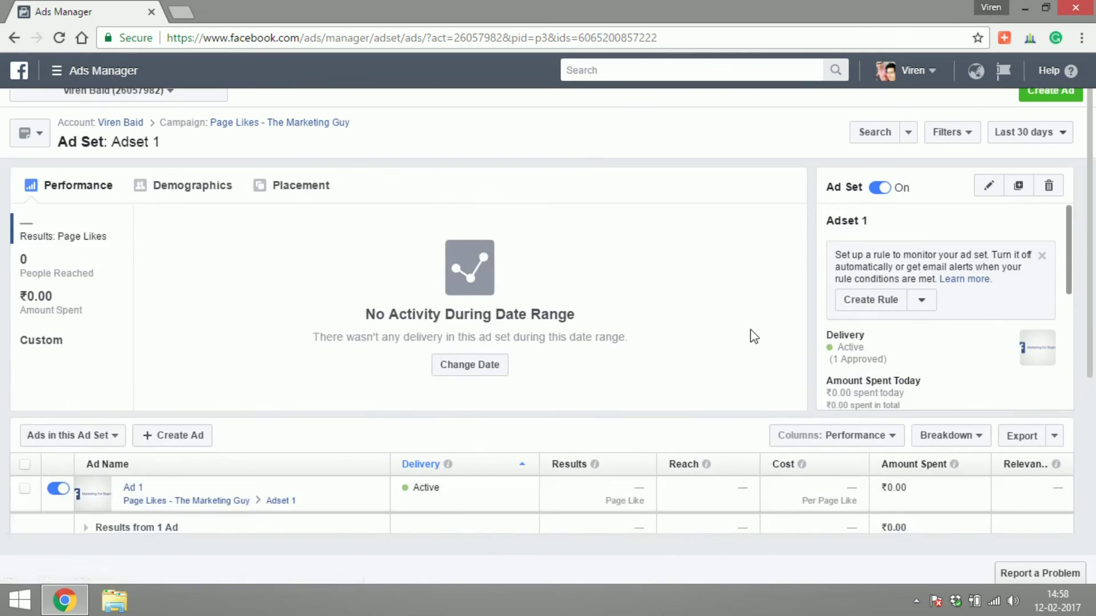